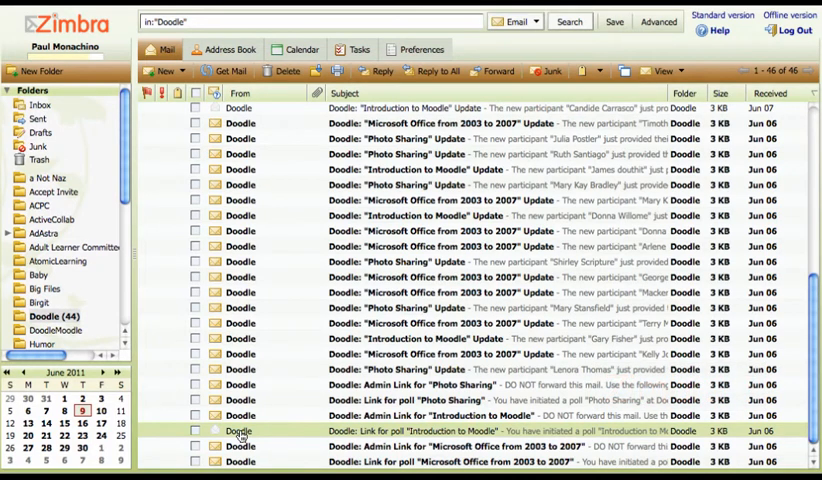
Open the 'Link for poll "Introduction to Moodle"' message from the Doodle folder
{"action": "double_click", "coordinate": [241, 433]}
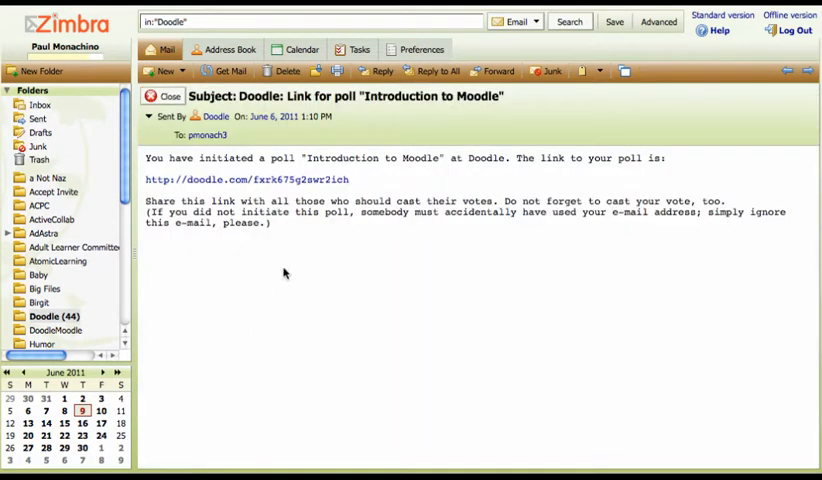
Start printing the poll email, cancel the print and Page Setup dialogs, and return to the Inbox
{"action": "left_click", "coordinate": [337, 72]}
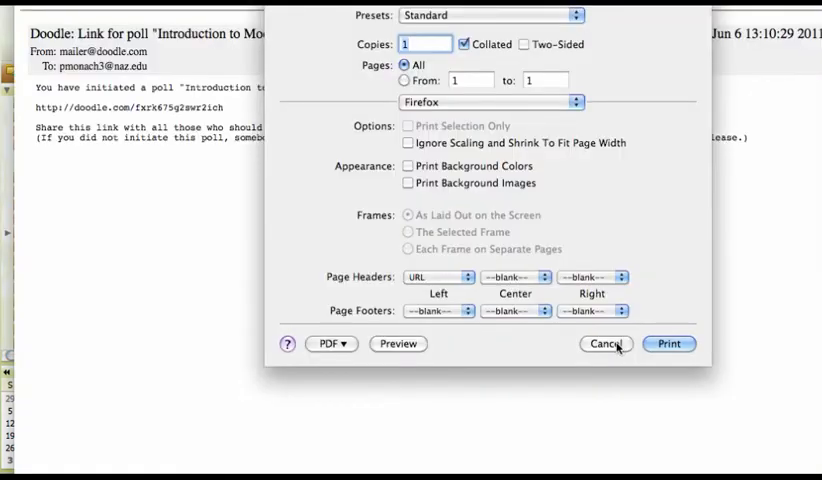
{"action": "left_click", "coordinate": [616, 347]}
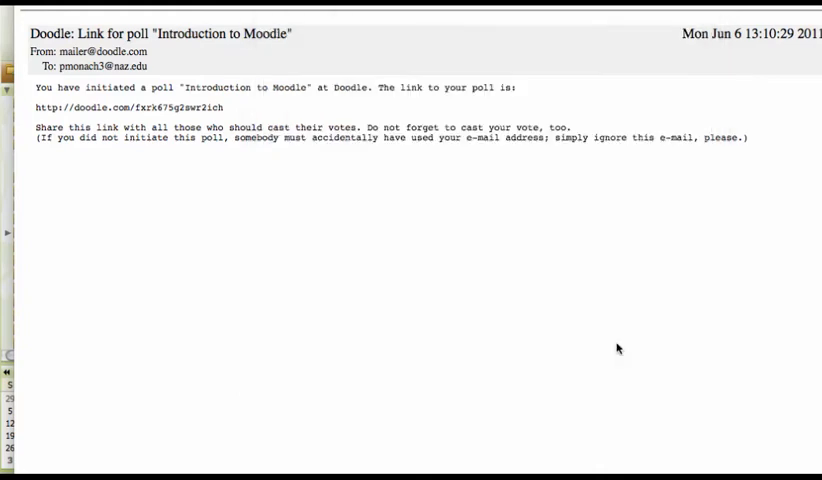
{"action": "key", "text": "shift+super+p"}
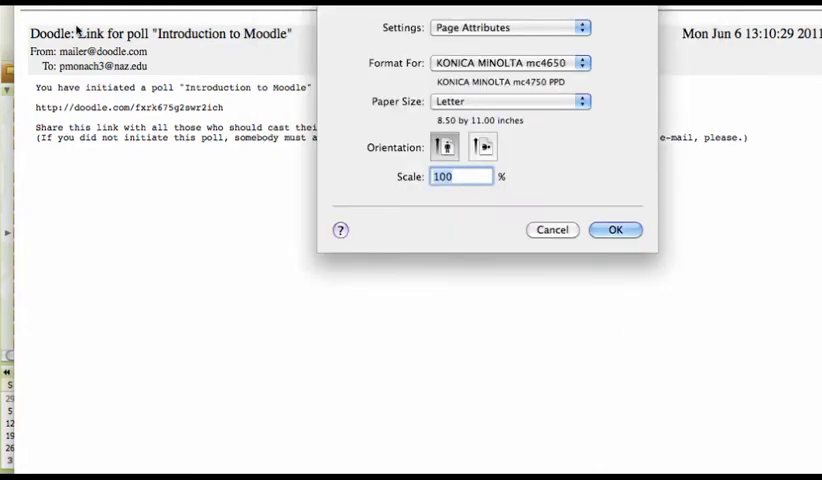
{"action": "left_click", "coordinate": [540, 231]}
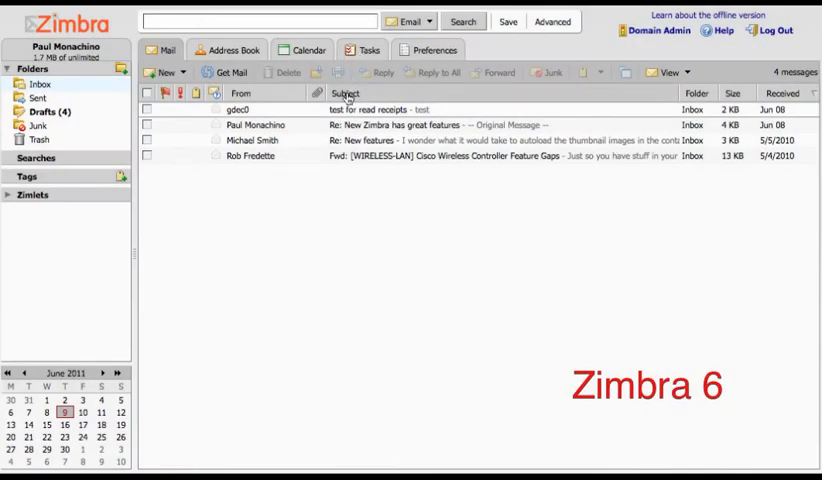
Open 'Re: New Zimbra has great features' and bring up its printable view
{"action": "left_click", "coordinate": [270, 127]}
{"action": "double_click", "coordinate": [270, 127]}
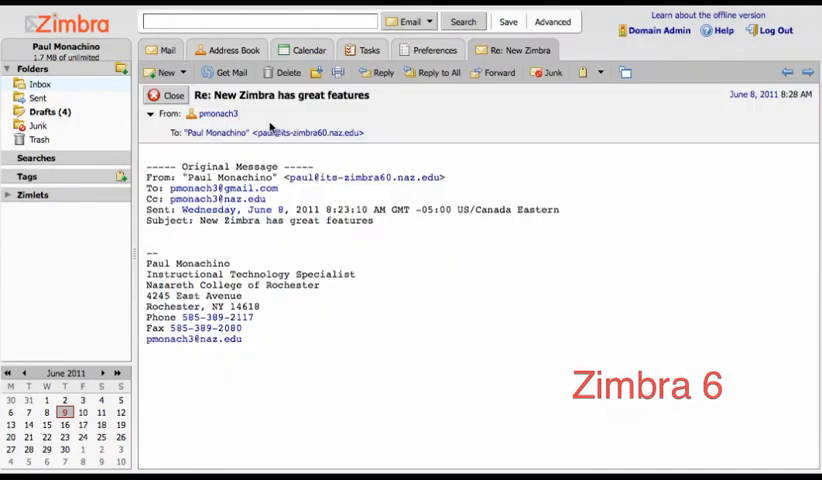
{"action": "left_click", "coordinate": [340, 72]}
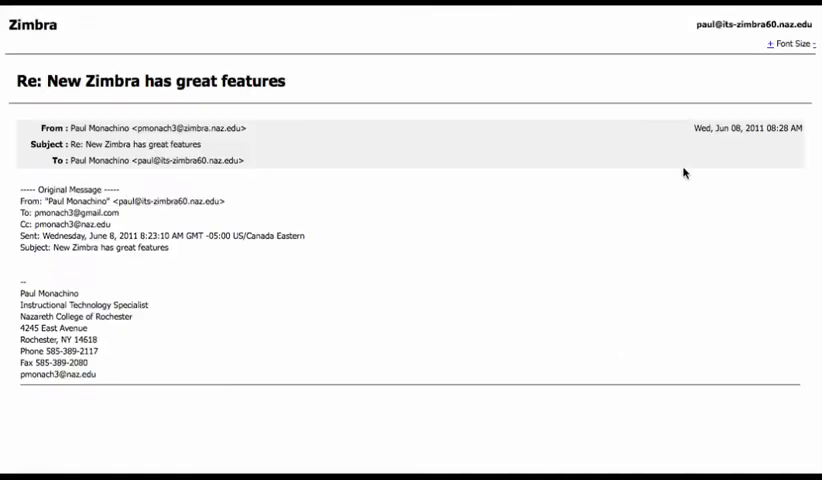
Enlarge the print view text three steps with Font Size +, then reduce it one step
{"action": "left_click", "coordinate": [770, 44]}
{"action": "left_click", "coordinate": [771, 45]}
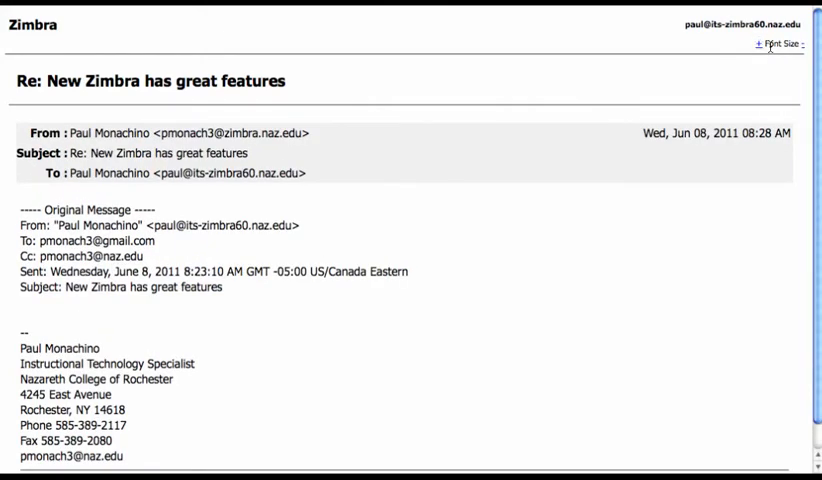
{"action": "left_click", "coordinate": [762, 45]}
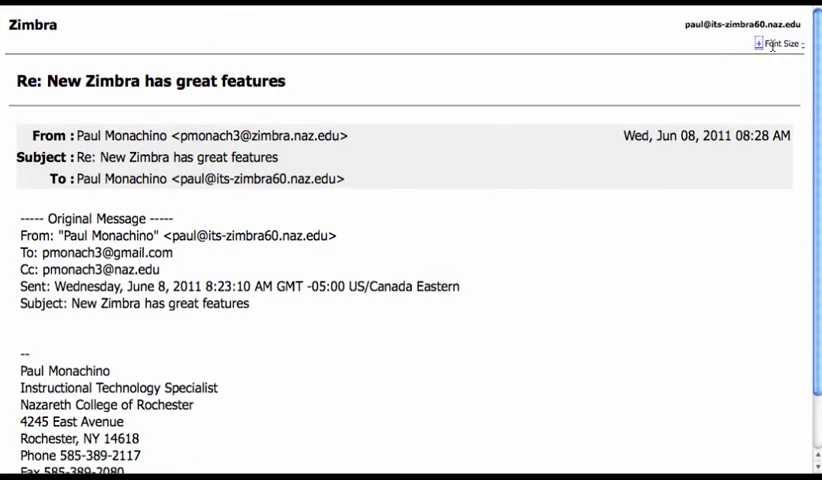
{"action": "left_click", "coordinate": [803, 45]}
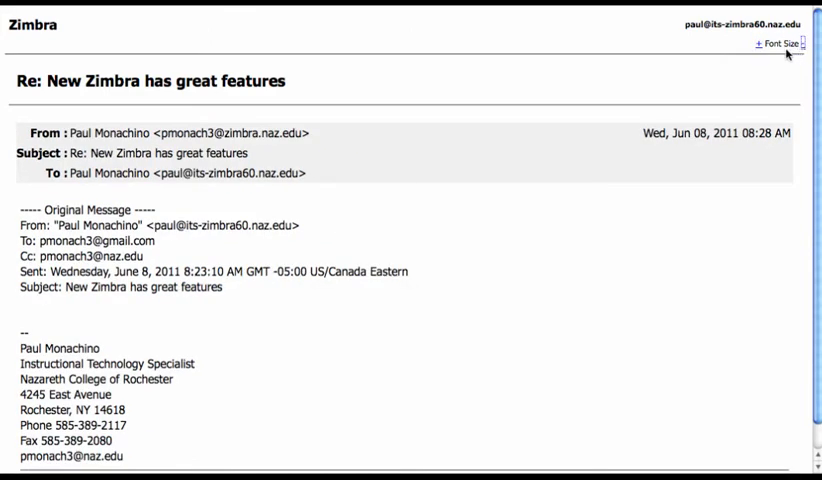
{"action": "scroll", "coordinate": [499, 165], "scroll_direction": "down", "scroll_amount": 1}
{"action": "scroll", "coordinate": [499, 165], "scroll_direction": "up", "scroll_amount": 1}
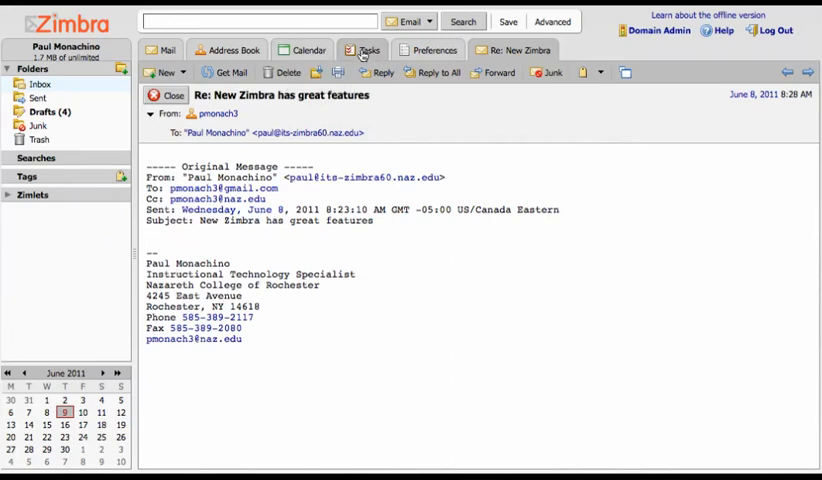
Switch to the Tasks list showing the 'Get back to work!' task
{"action": "left_click", "coordinate": [365, 50]}
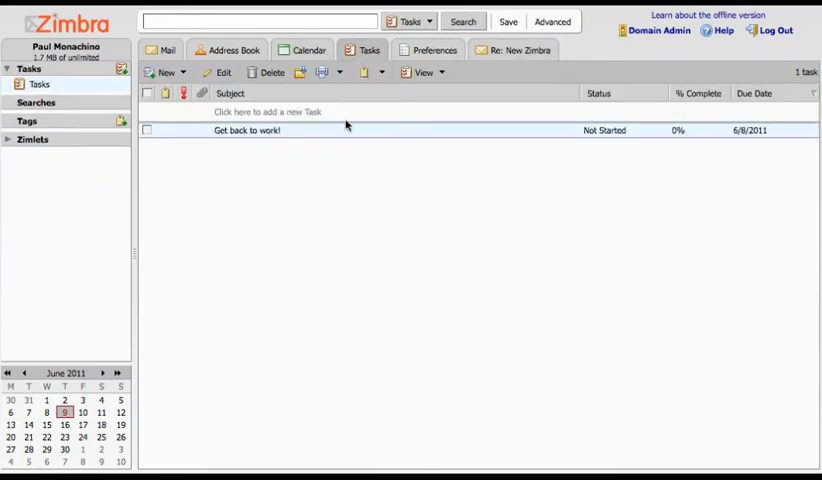